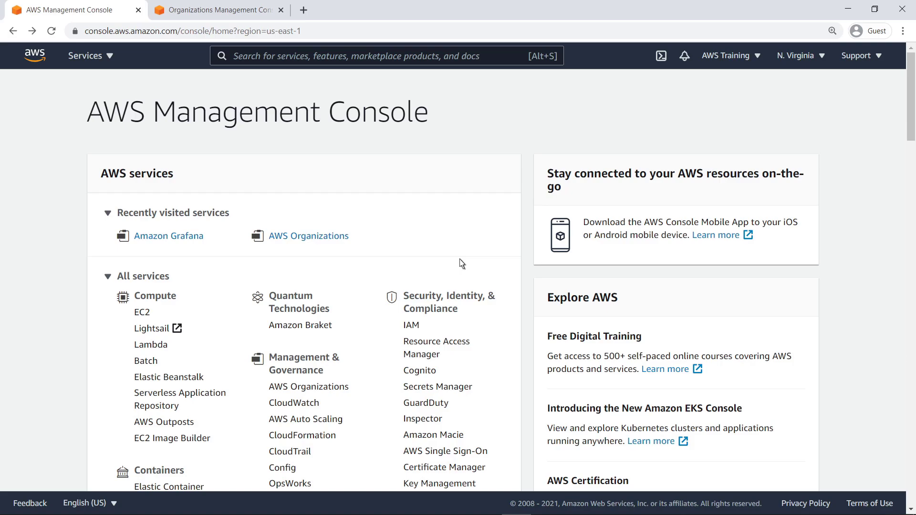
- In Amazon Grafana, start a new workspace named GrafanaOrgWorkspace and continue to Configure settings
{"action": "left_click", "coordinate": [200, 238]}
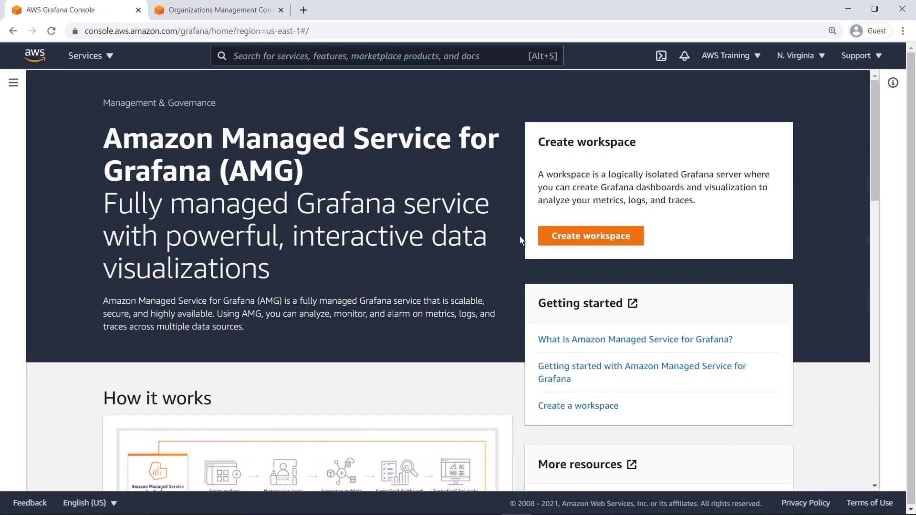
{"action": "left_click", "coordinate": [553, 235]}
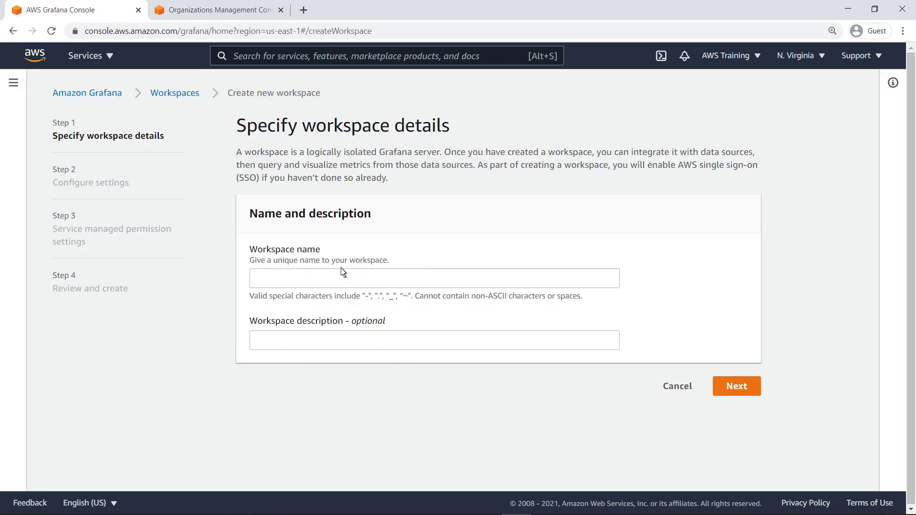
{"action": "left_click", "coordinate": [253, 281]}
{"action": "type", "text": "GrafanaOrgWorkspac"}
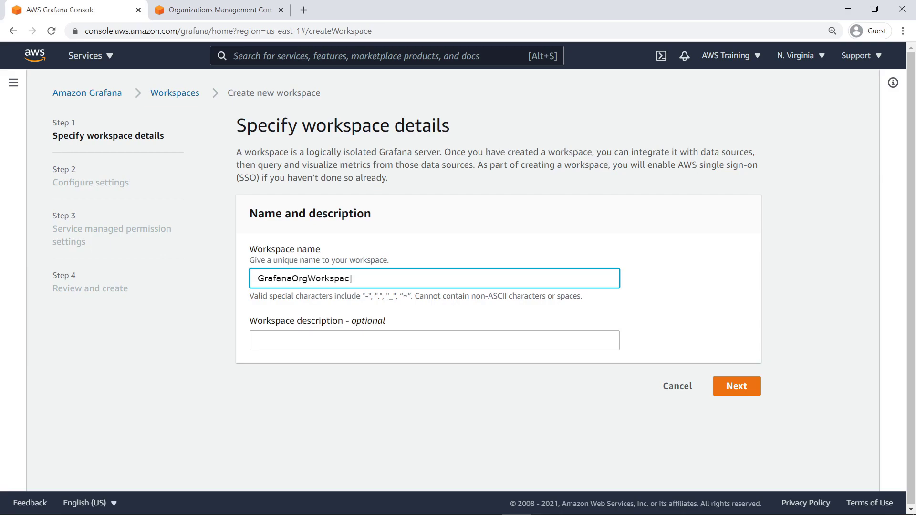
{"action": "type", "text": "e"}
{"action": "left_click", "coordinate": [288, 292]}
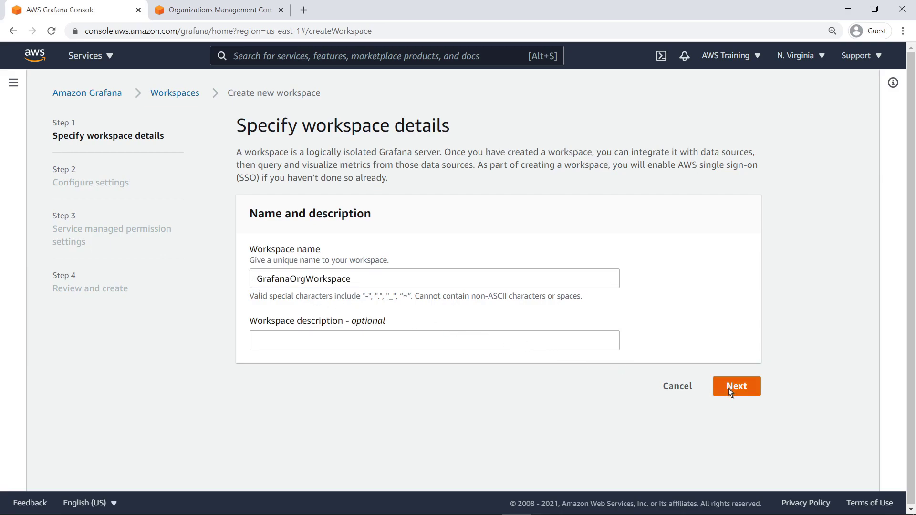
{"action": "left_click", "coordinate": [727, 388]}
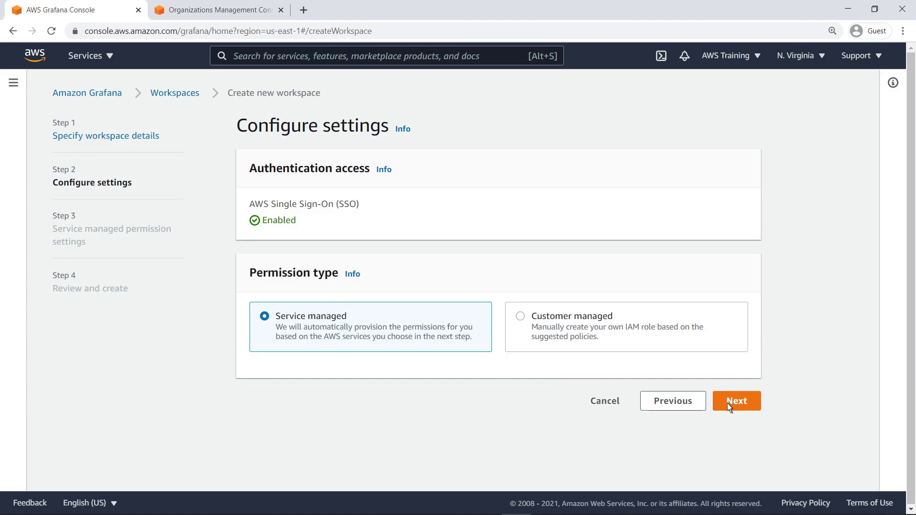
- Keep service-managed permissions, choose Organization access, and switch to the AWS Organizations tab
{"action": "left_click", "coordinate": [728, 402]}
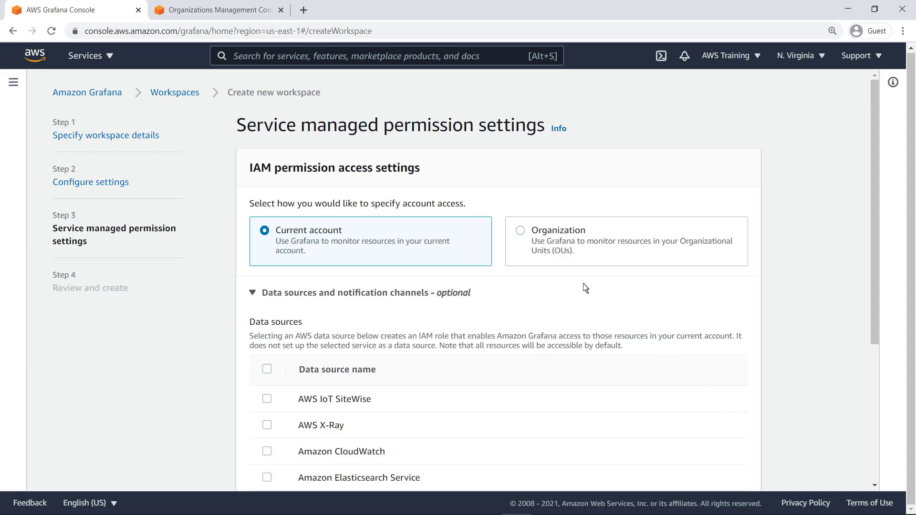
{"action": "left_click", "coordinate": [521, 232]}
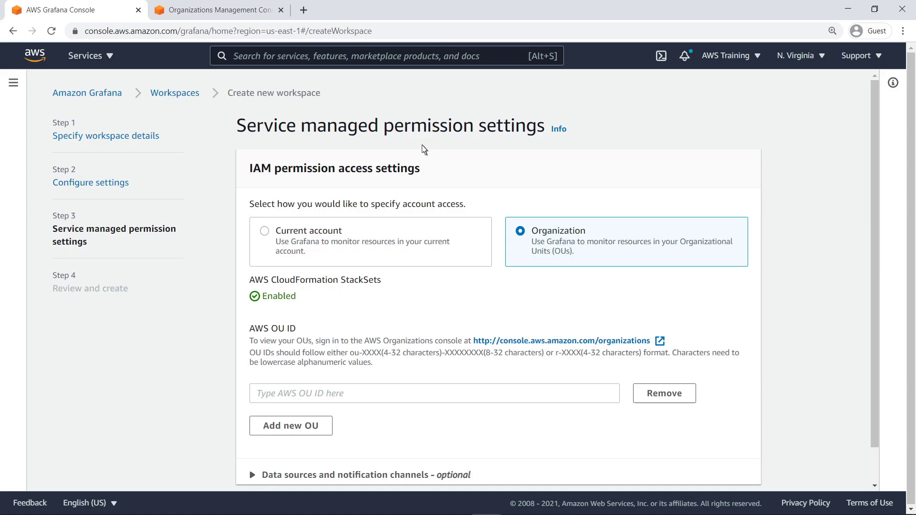
{"action": "left_click", "coordinate": [269, 14]}
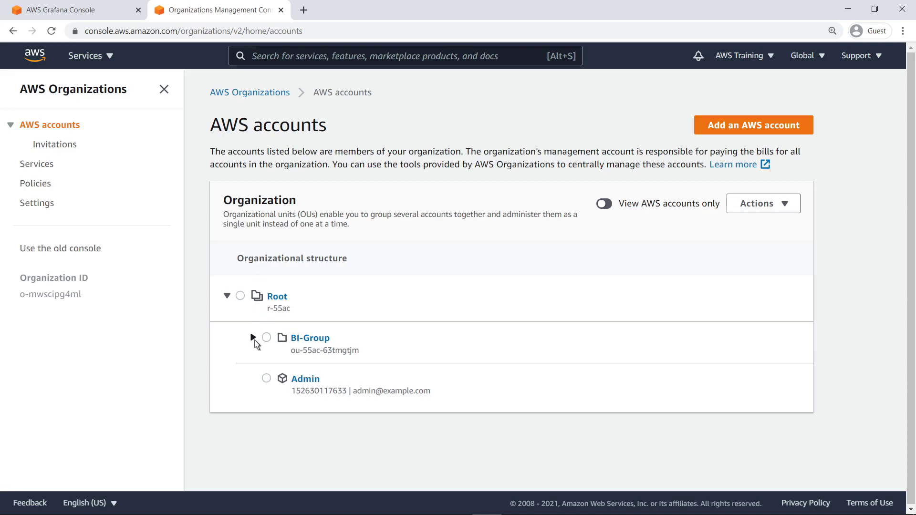
- Expand BI-Group, copy its OU id ou-55ac-63tmgtjm, and return to the Grafana console
{"action": "left_click", "coordinate": [253, 338]}
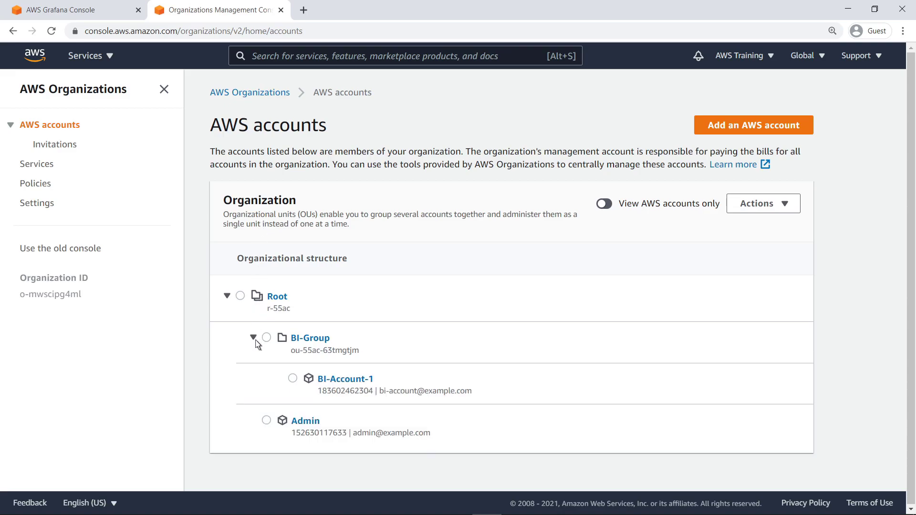
{"action": "triple_click", "coordinate": [292, 353]}
{"action": "key", "text": "ctrl+c"}
{"action": "left_click", "coordinate": [268, 311]}
{"action": "left_click", "coordinate": [96, 11]}
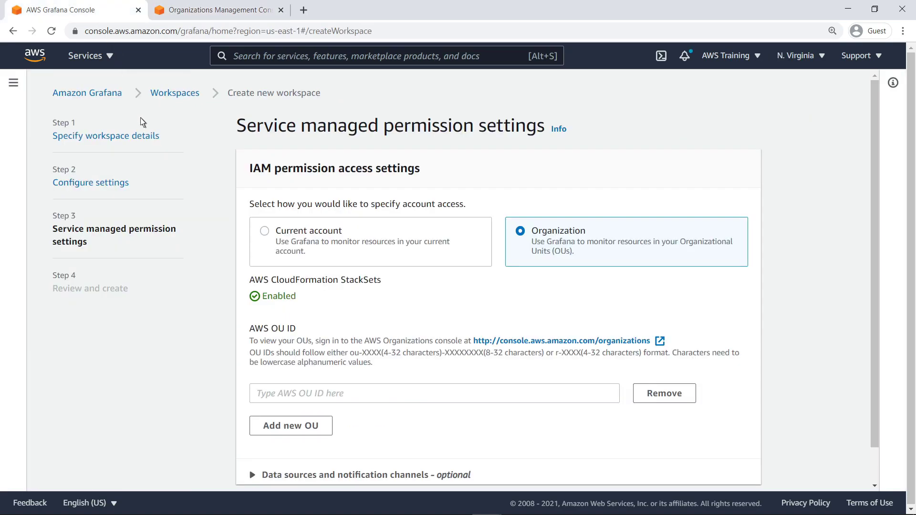
- Paste OU ou-55ac-63tmgtjm and allow all six data sources plus the Amazon SNS channel
{"action": "left_click", "coordinate": [256, 396]}
{"action": "key", "text": "ctrl+v"}
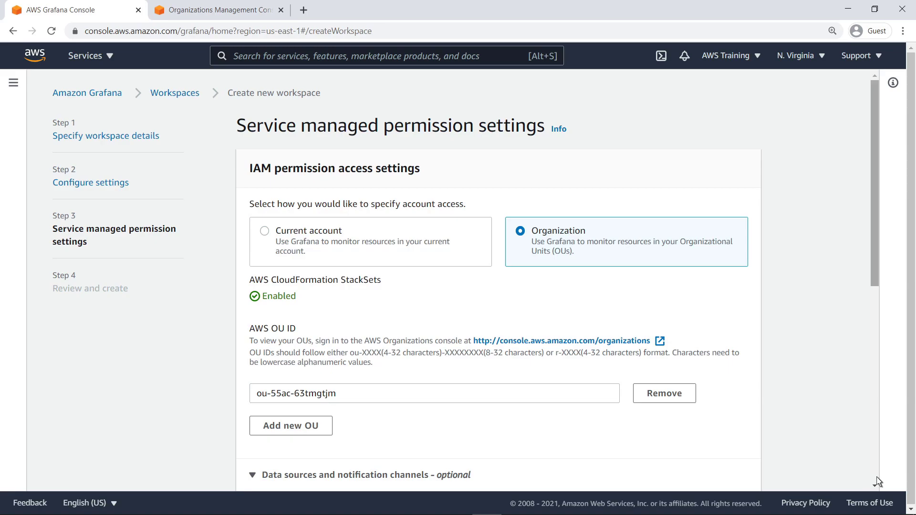
{"action": "scroll", "coordinate": [877, 481], "scroll_direction": "down", "scroll_amount": 8}
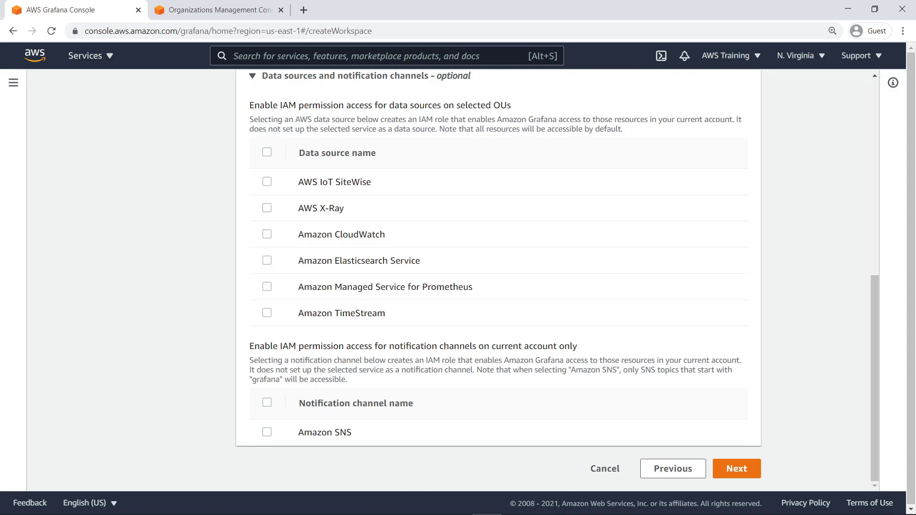
{"action": "left_click", "coordinate": [267, 152]}
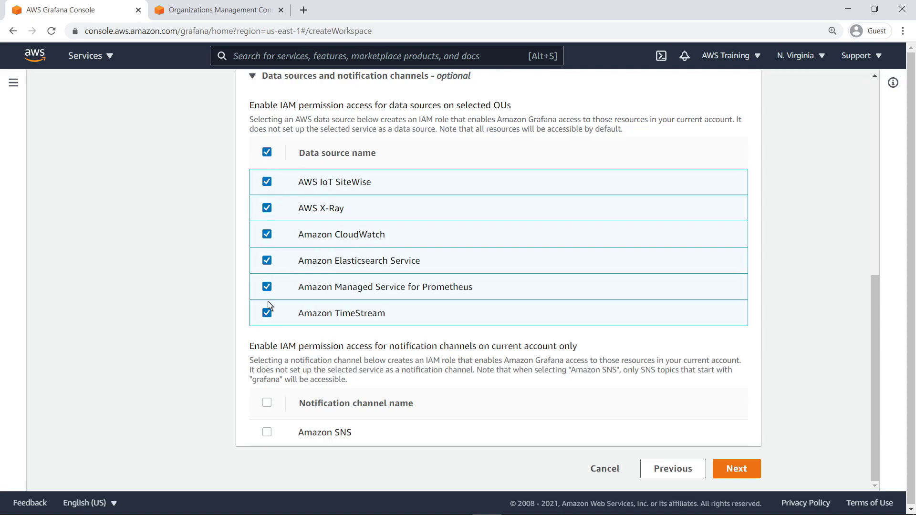
{"action": "left_click", "coordinate": [266, 403]}
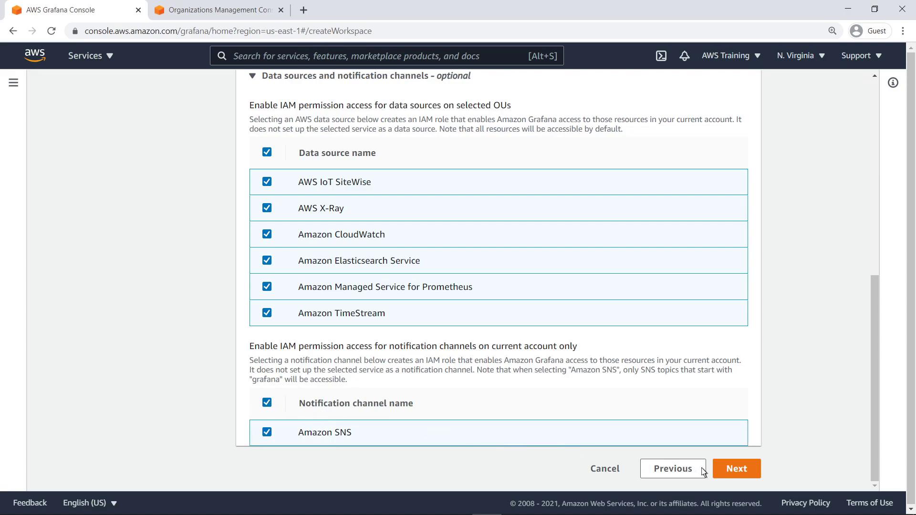
- Review the settings and create the GrafanaOrgWorkspace workspace
{"action": "left_click", "coordinate": [726, 472]}
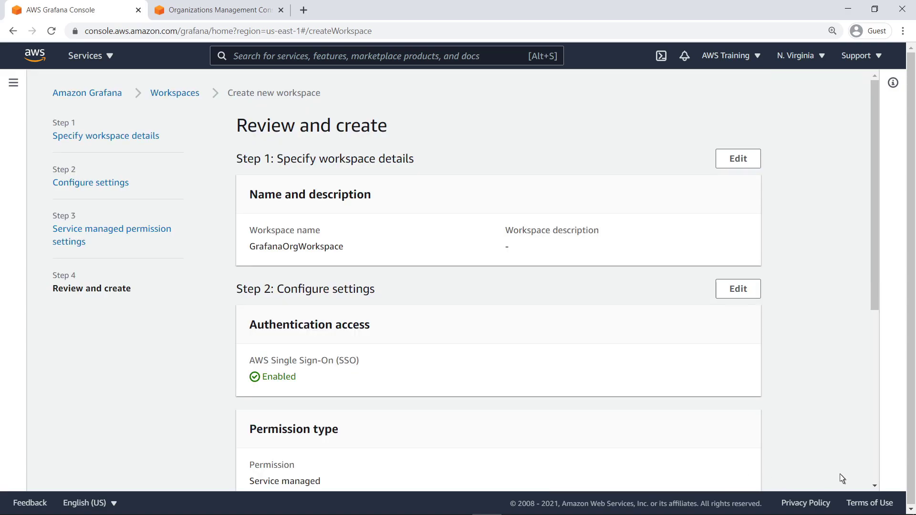
{"action": "scroll", "coordinate": [876, 480], "scroll_direction": "down", "scroll_amount": 6}
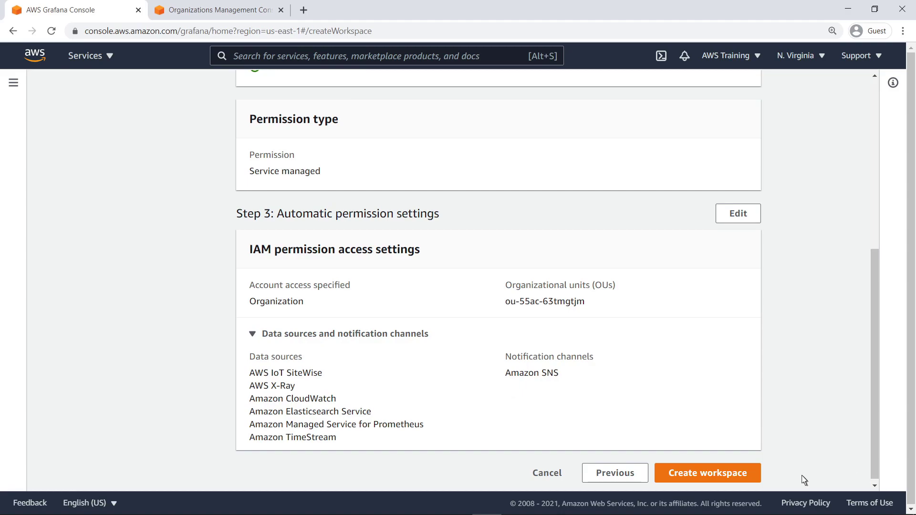
{"action": "left_click", "coordinate": [758, 474]}
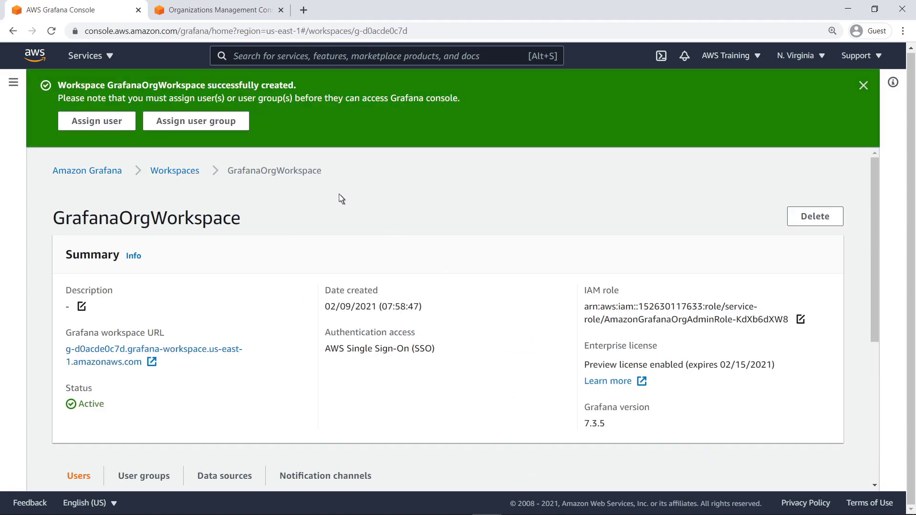
- Assign the admin-users SSO group to the workspace
{"action": "left_click", "coordinate": [236, 125]}
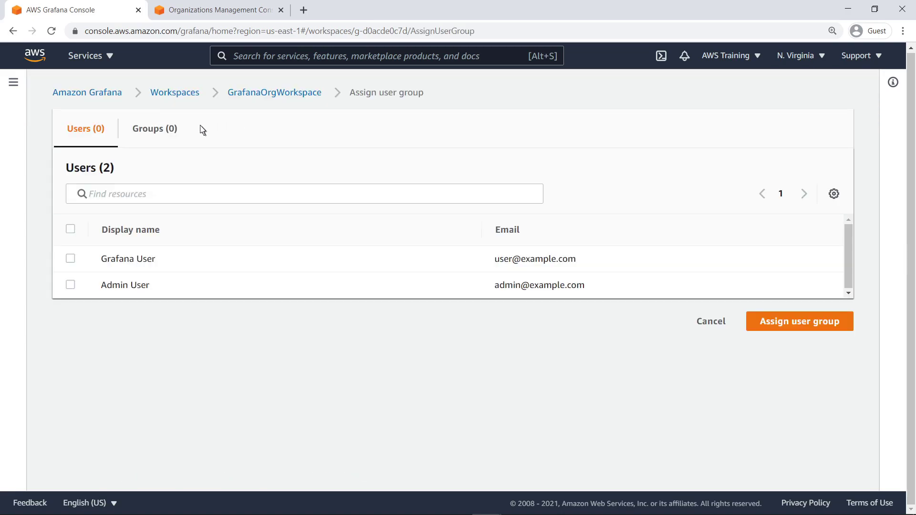
{"action": "left_click", "coordinate": [177, 129]}
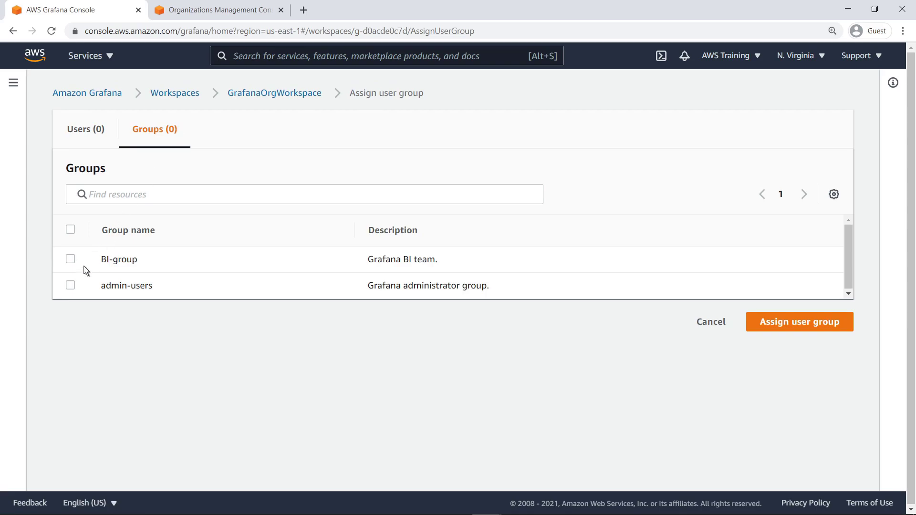
{"action": "left_click", "coordinate": [71, 286]}
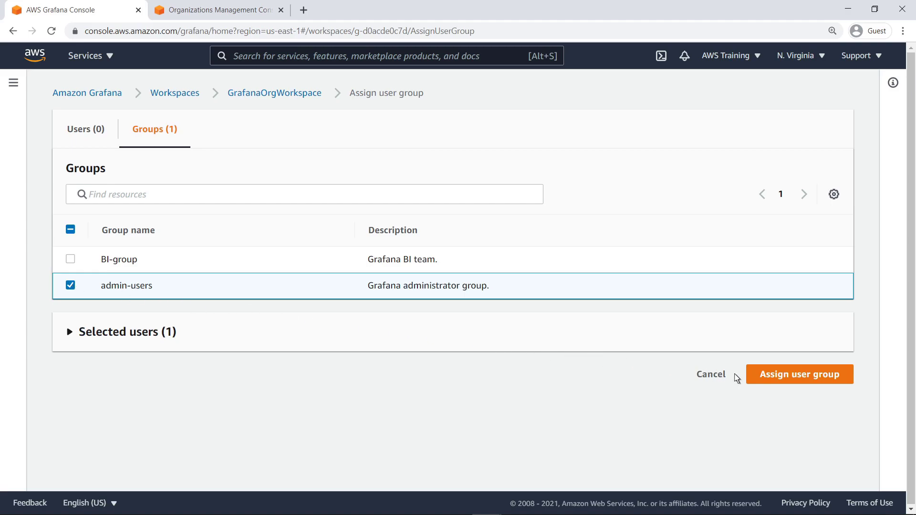
{"action": "left_click", "coordinate": [764, 380]}
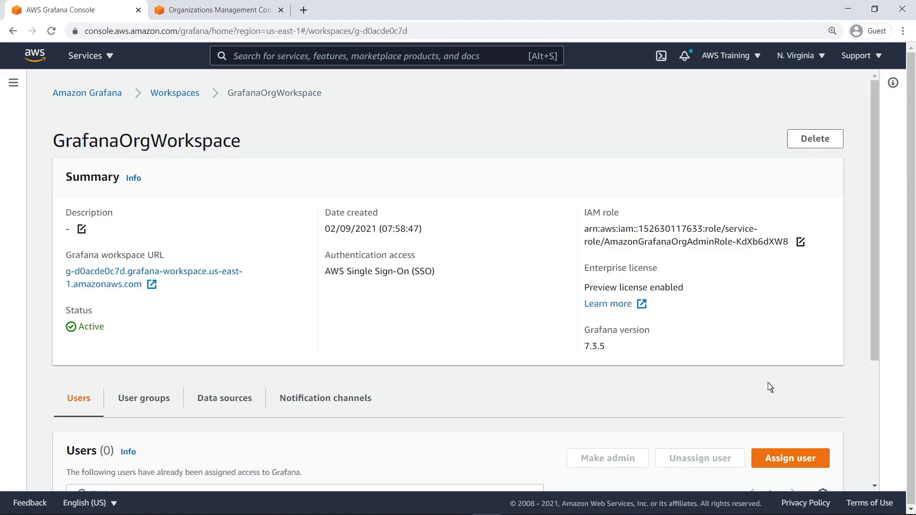
- Promote the admin-users group to Admin in the workspace's user groups list
{"action": "scroll", "coordinate": [876, 474], "scroll_direction": "down", "scroll_amount": 4}
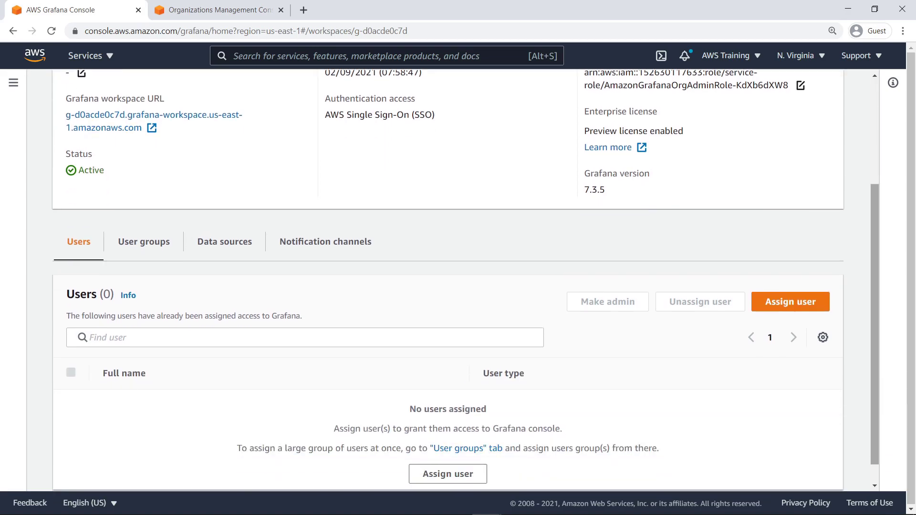
{"action": "left_click", "coordinate": [171, 218]}
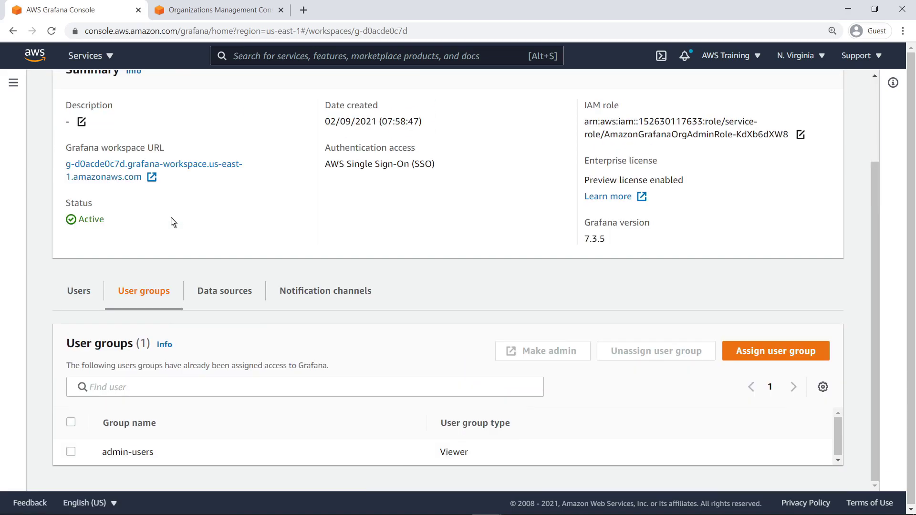
{"action": "left_click", "coordinate": [71, 451]}
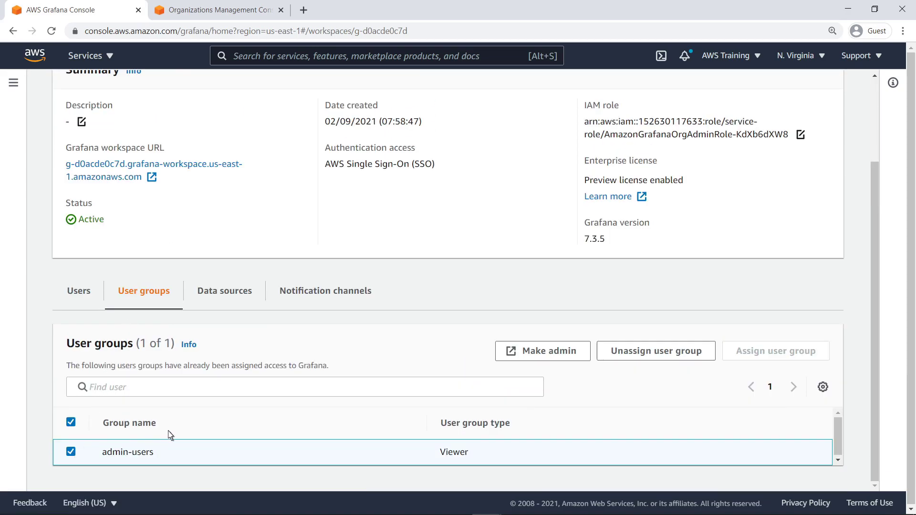
{"action": "left_click", "coordinate": [526, 356]}
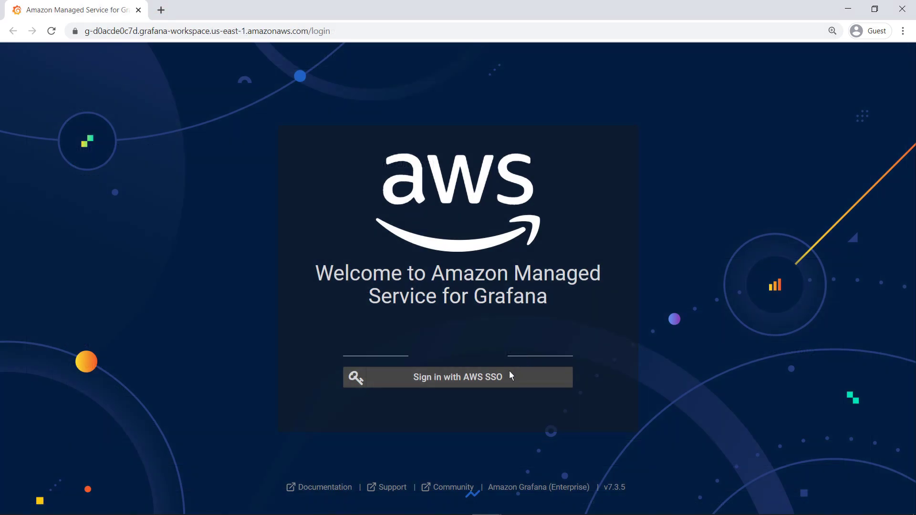
- Sign in to the workspace through AWS SSO with the admin user's username and password
{"action": "left_click", "coordinate": [503, 376]}
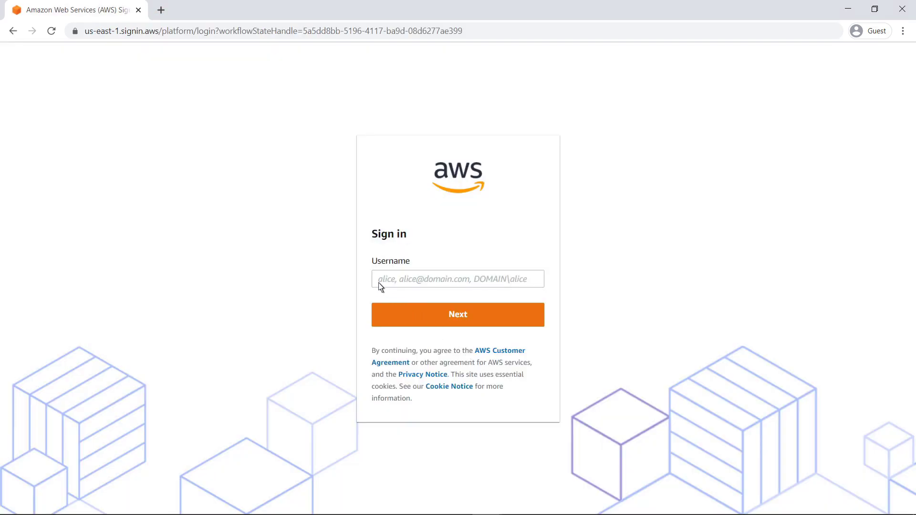
{"action": "left_click", "coordinate": [378, 283]}
{"action": "type", "text": "Admin"}
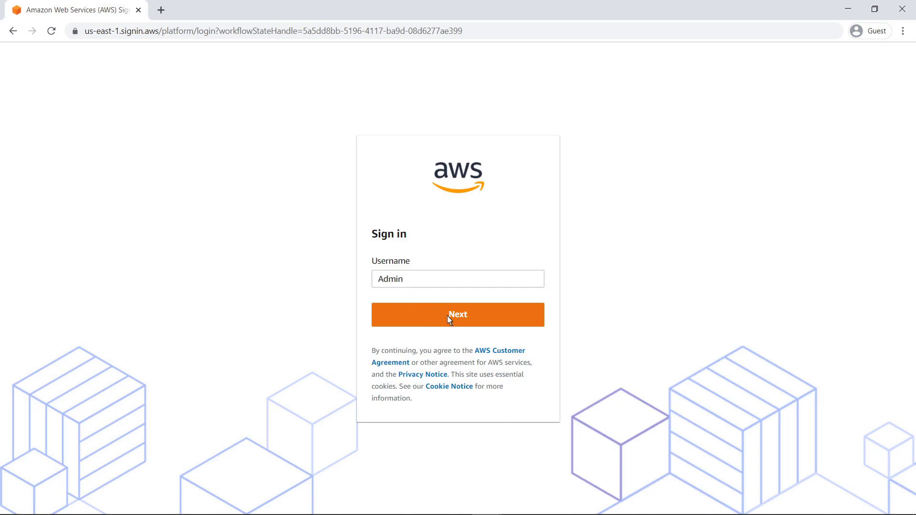
{"action": "left_click", "coordinate": [448, 317]}
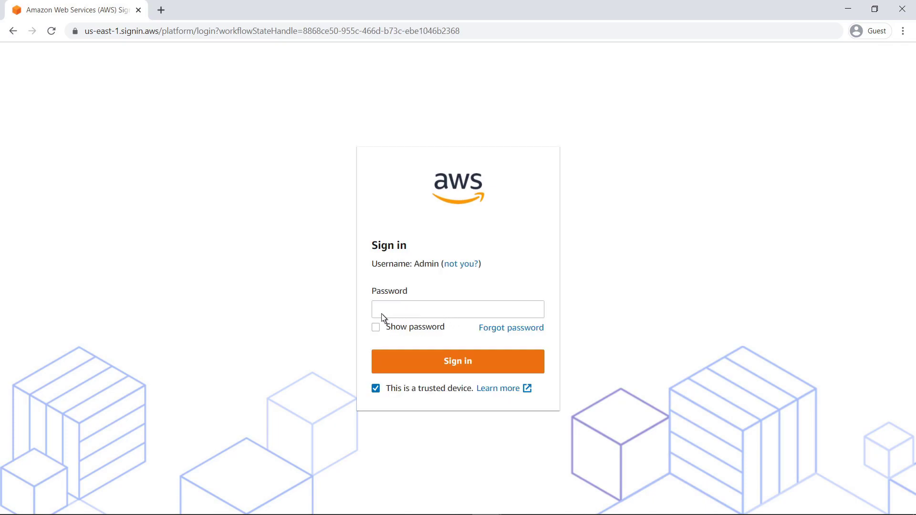
{"action": "left_click", "coordinate": [378, 315]}
{"action": "type", "text": "**********"}
{"action": "left_click", "coordinate": [444, 361]}
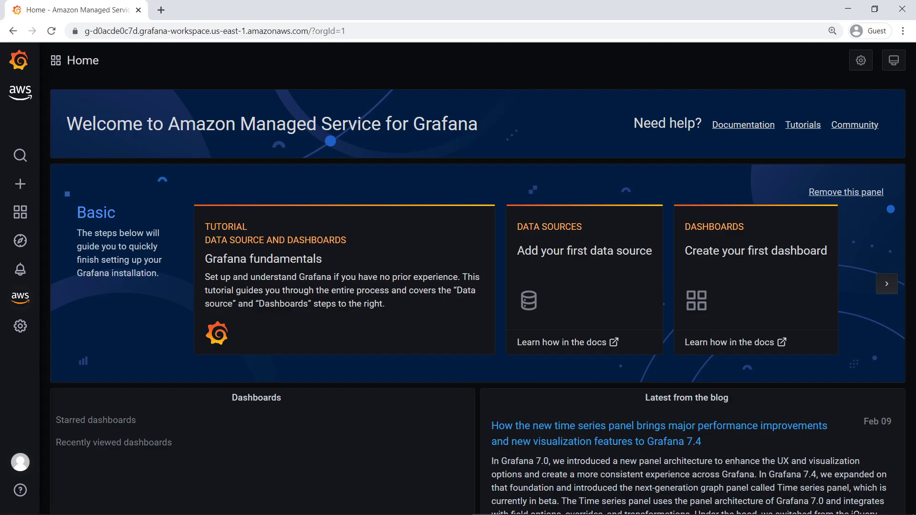
- Open the AWS Data Sources page from the AWS sidebar menu
{"action": "mouse_move", "coordinate": [30, 298]}
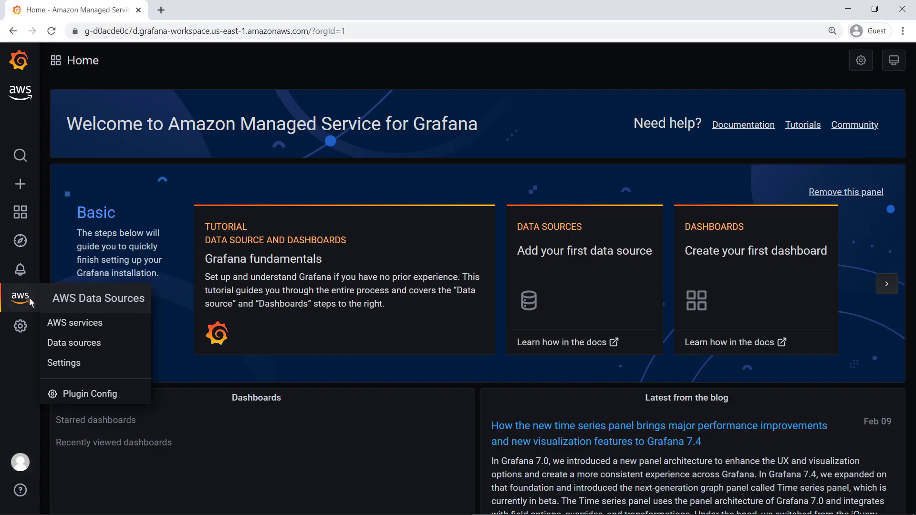
{"action": "left_click", "coordinate": [55, 305]}
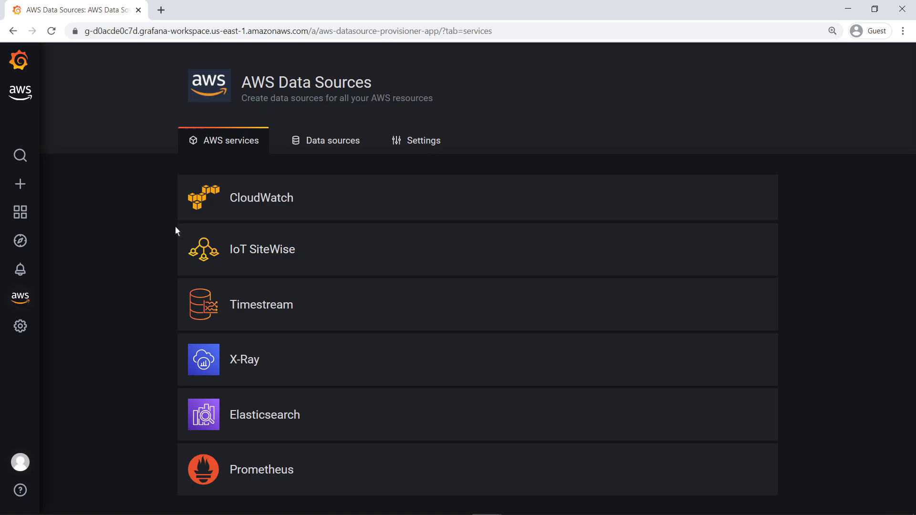
- Provision a CloudWatch data source for BI-Account-1 with default region US East (Ohio)
{"action": "left_click", "coordinate": [309, 142]}
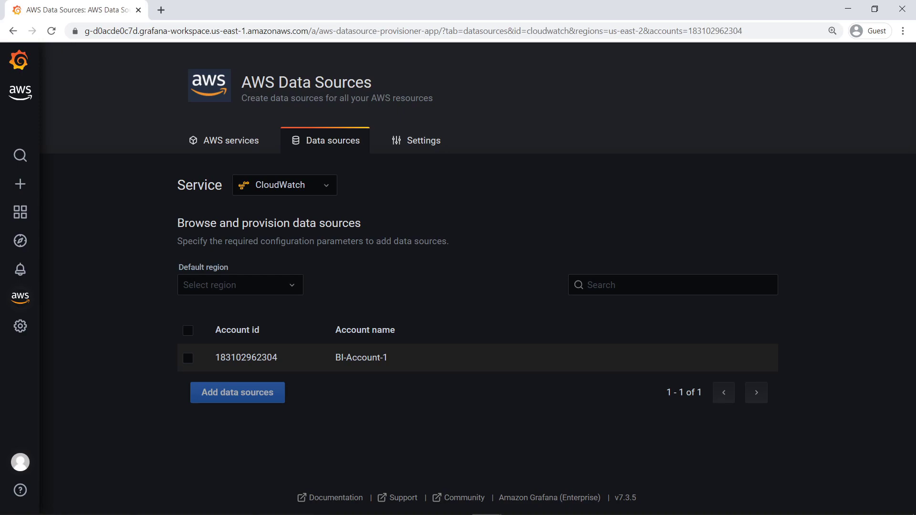
{"action": "left_click", "coordinate": [292, 285]}
{"action": "type", "text": "us-east"}
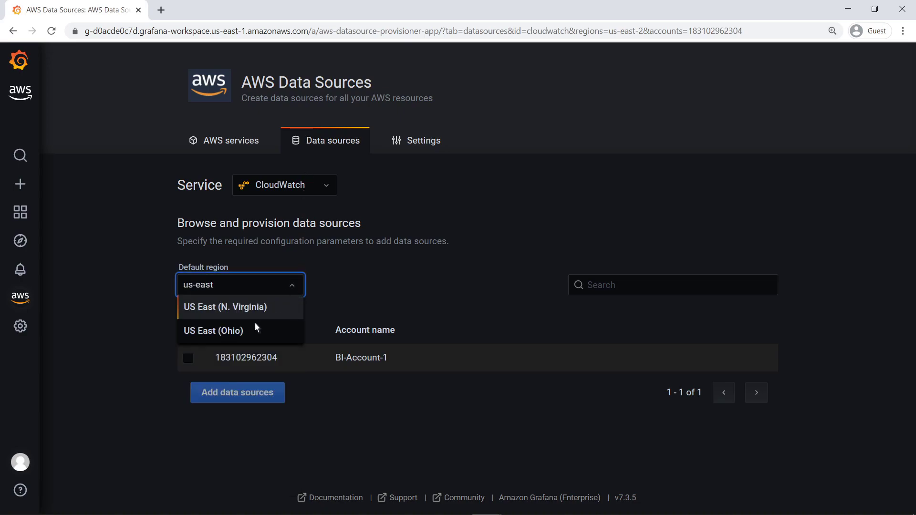
{"action": "left_click", "coordinate": [243, 334]}
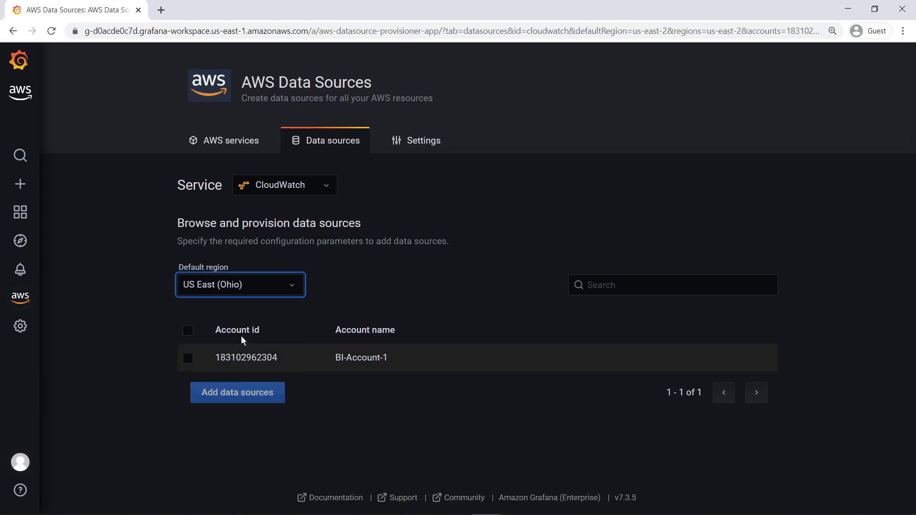
{"action": "left_click", "coordinate": [188, 359]}
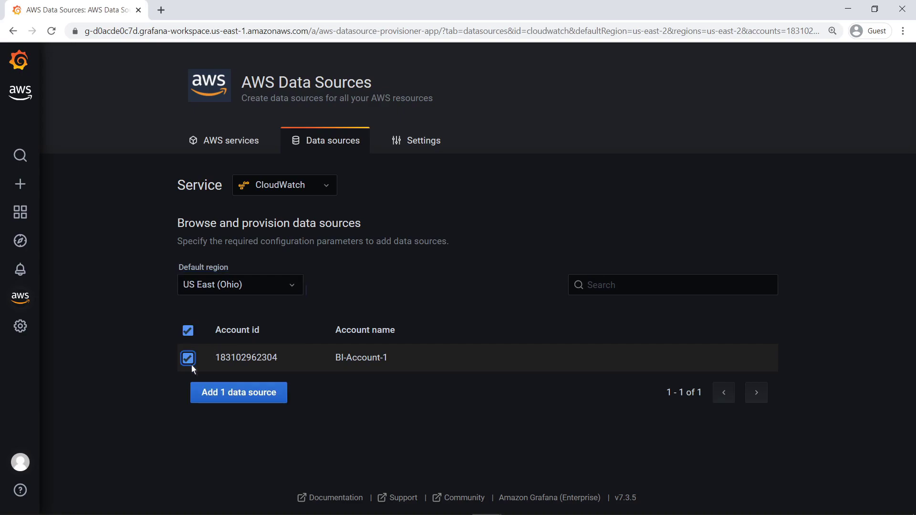
{"action": "left_click", "coordinate": [202, 393]}
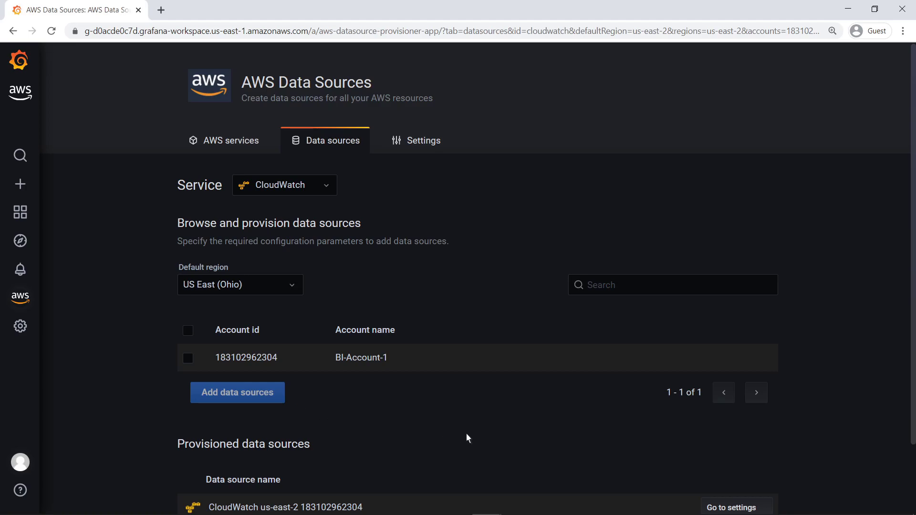
{"action": "scroll", "coordinate": [900, 507], "scroll_direction": "down", "scroll_amount": 3}
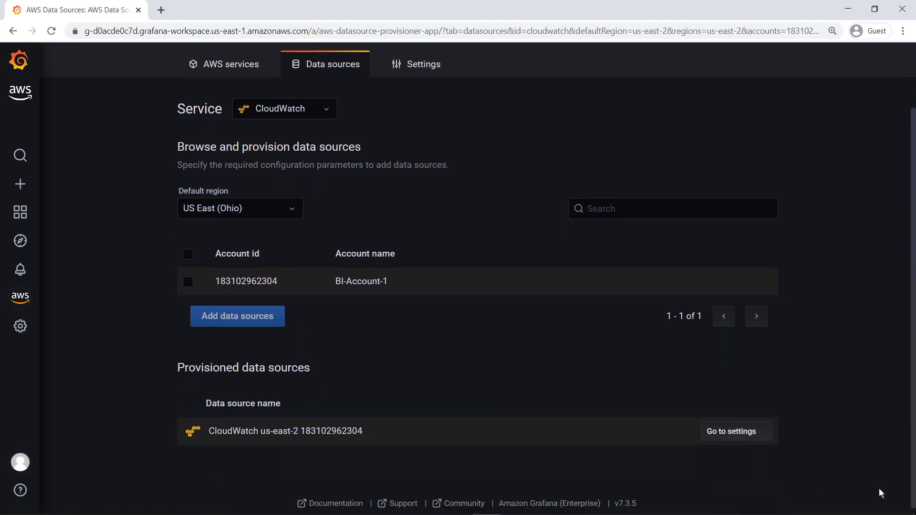
- Import the Amazon CloudWatch Logs dashboard from the data source's Dashboards list and open it
{"action": "left_click", "coordinate": [756, 430]}
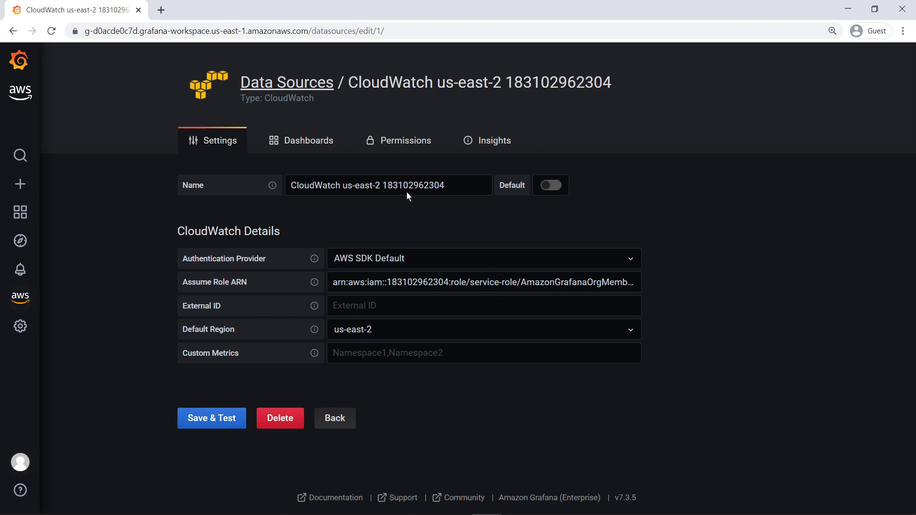
{"action": "left_click", "coordinate": [332, 141]}
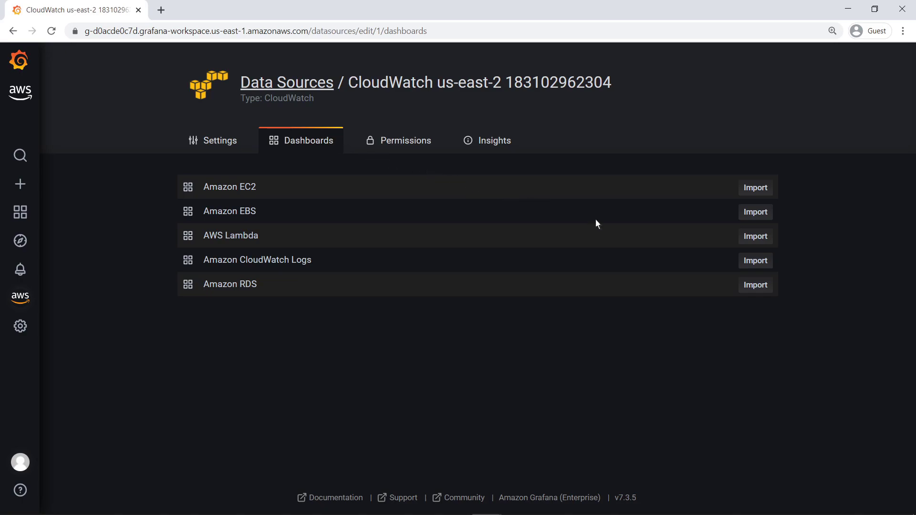
{"action": "left_click", "coordinate": [749, 261]}
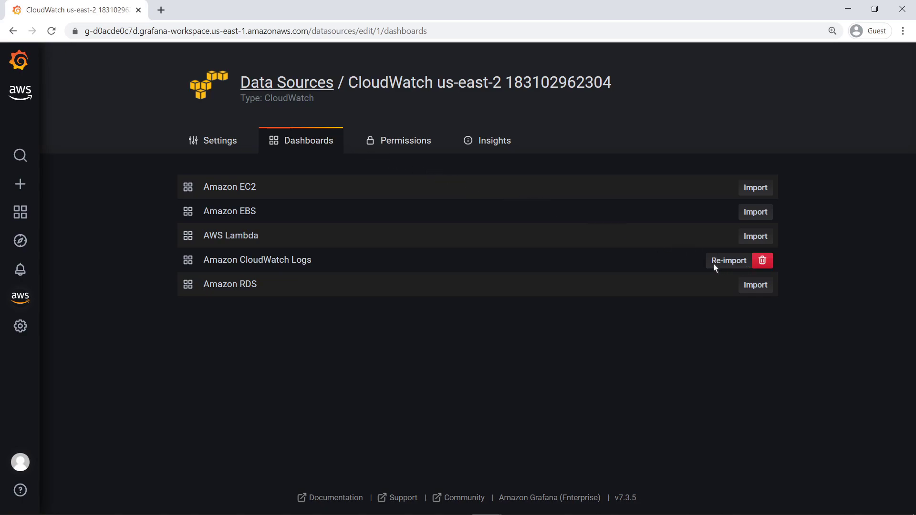
{"action": "left_click", "coordinate": [309, 261]}
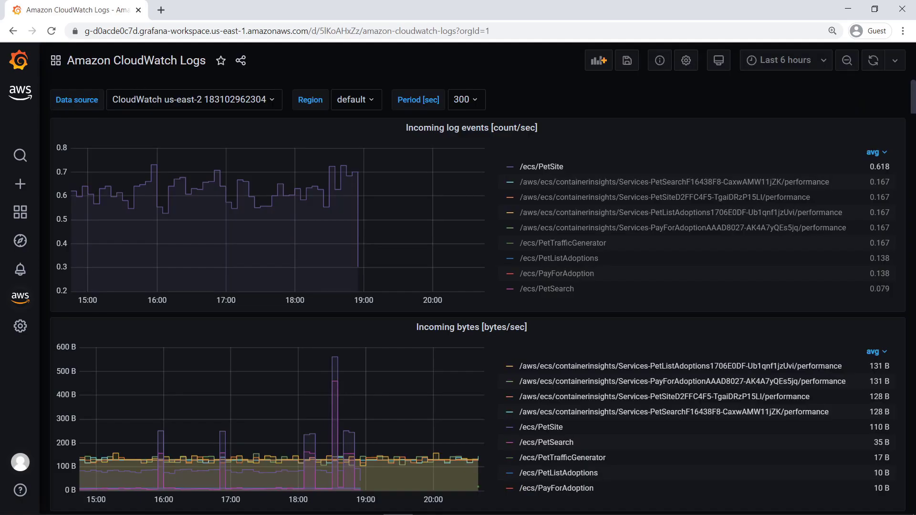